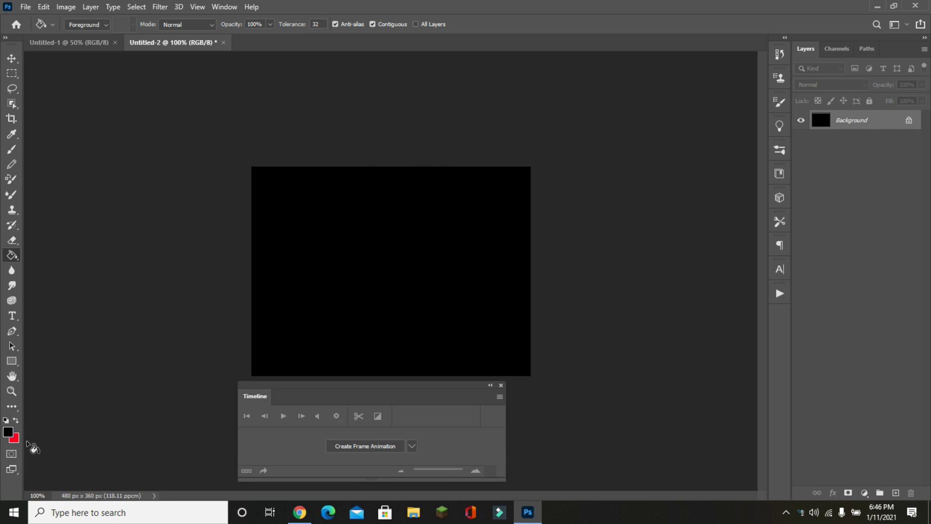
Set the foreground colour to bright red fb022b
{"action": "left_click", "coordinate": [11, 435]}
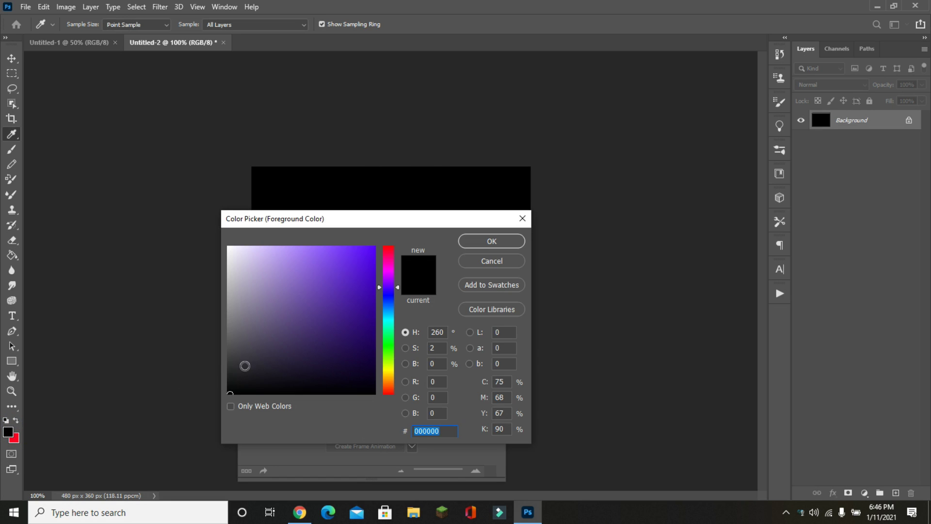
{"action": "left_click", "coordinate": [388, 250]}
{"action": "left_click", "coordinate": [374, 249]}
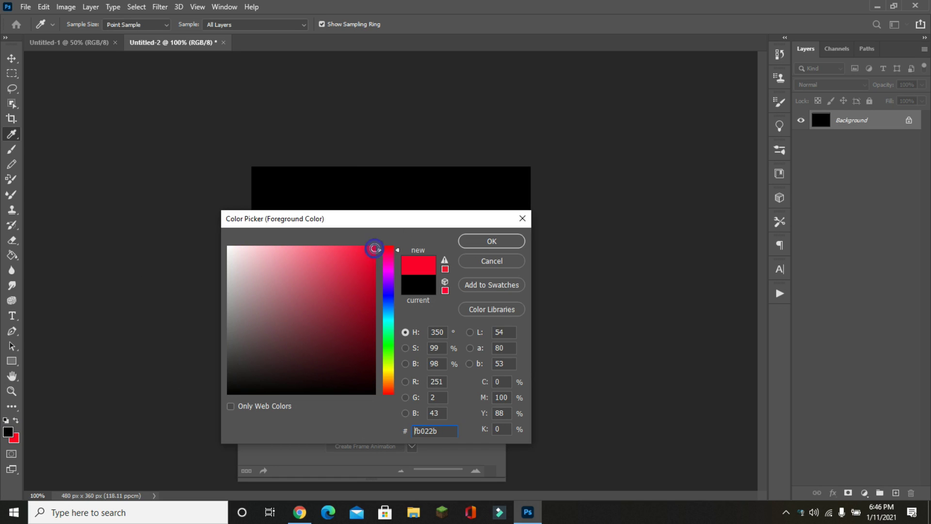
{"action": "left_click", "coordinate": [487, 242]}
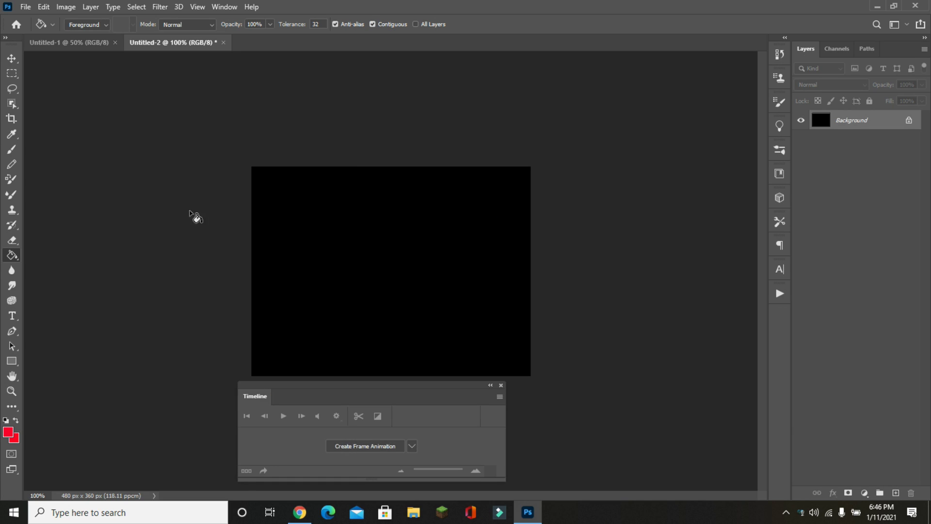
Select the Brush tool and check the 184 px heart tip in Brush Settings
{"action": "left_click", "coordinate": [14, 150]}
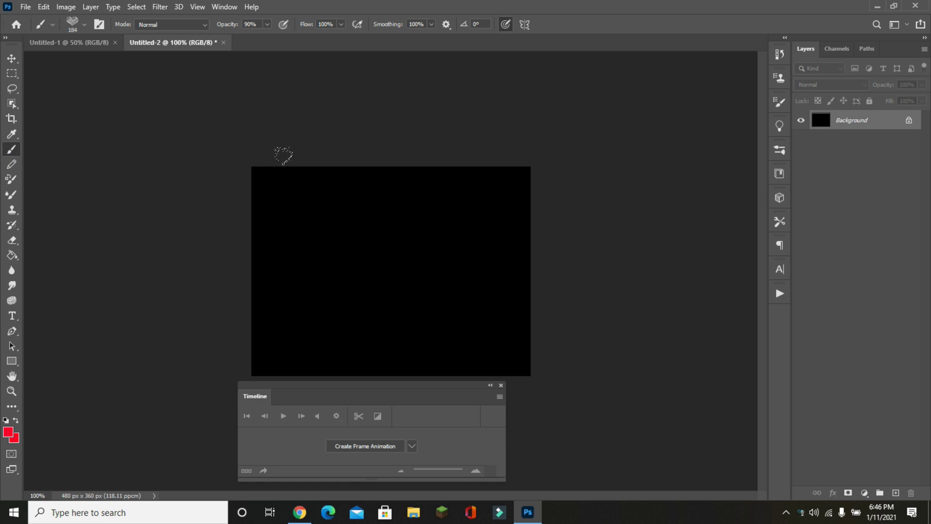
{"action": "left_click", "coordinate": [778, 104]}
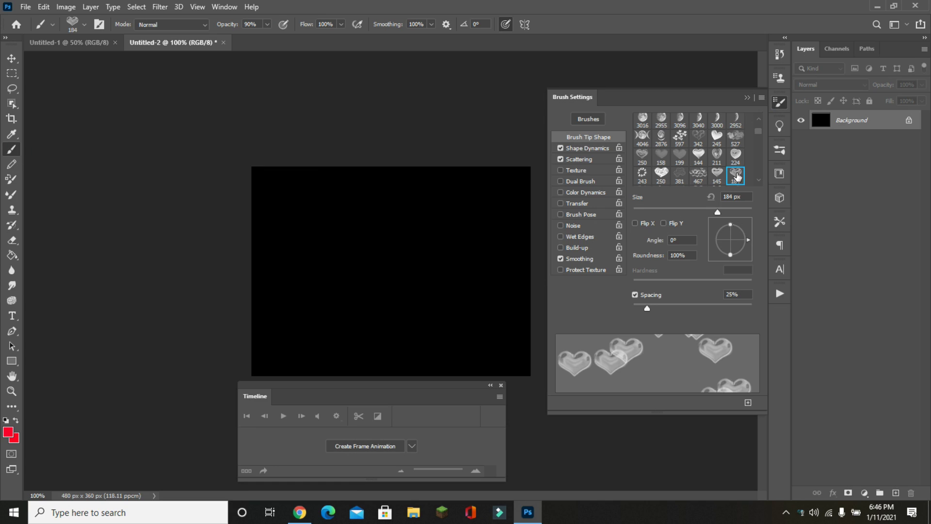
{"action": "left_click", "coordinate": [779, 100]}
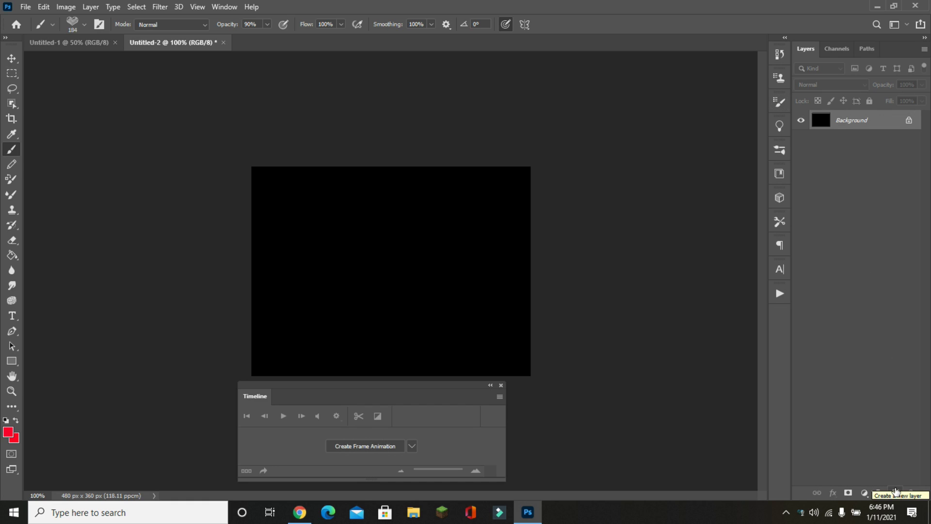
Stamp a slightly smaller red heart at the canvas centre on new Layer 1
{"action": "left_click", "coordinate": [895, 492]}
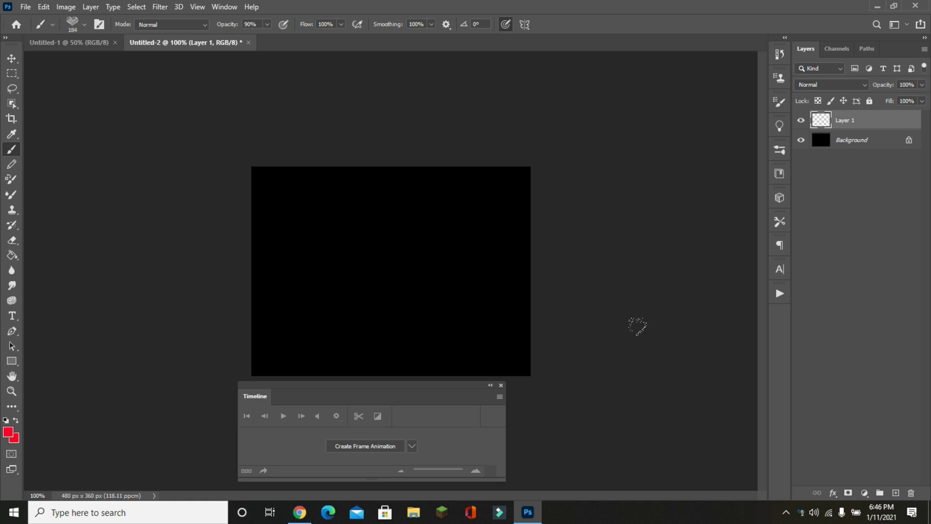
{"action": "key", "text": "bracketleft"}
{"action": "key", "text": "bracketleft"}
{"action": "key", "text": "bracketleft"}
{"action": "key", "text": "bracketleft"}
{"action": "left_click", "coordinate": [390, 283]}
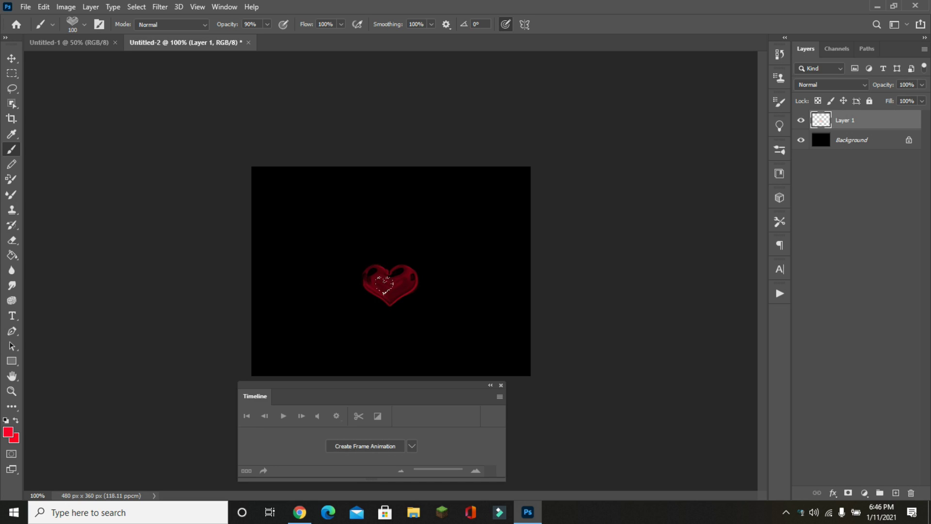
Change the foreground colour to purple 4e02fb
{"action": "left_click", "coordinate": [7, 431]}
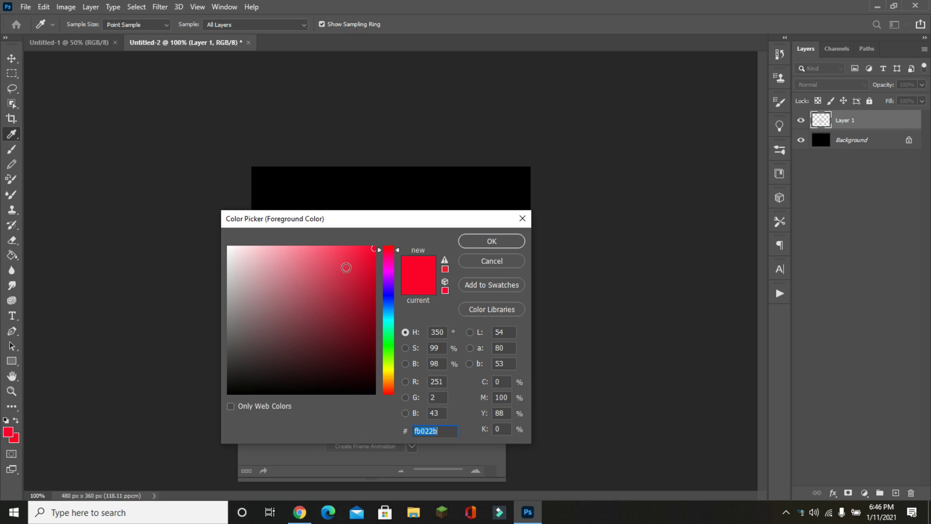
{"action": "left_click", "coordinate": [385, 287]}
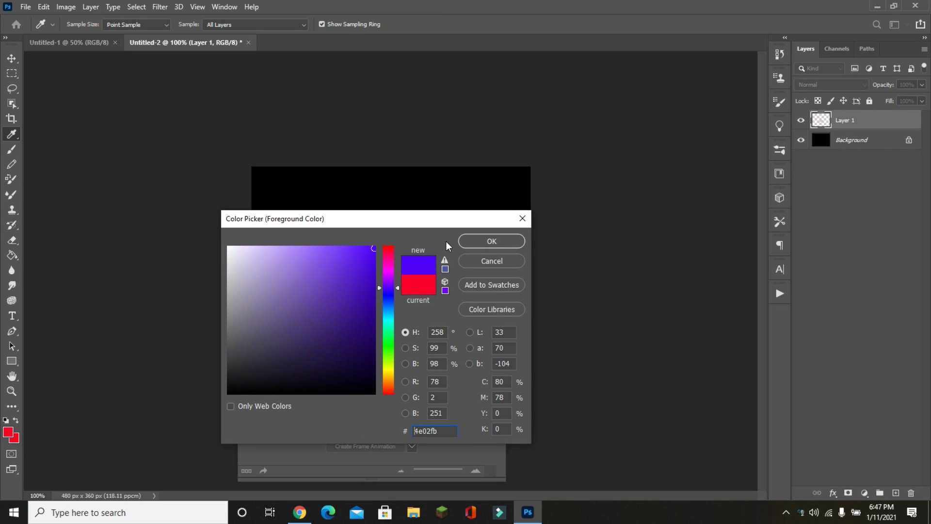
{"action": "left_click", "coordinate": [471, 242]}
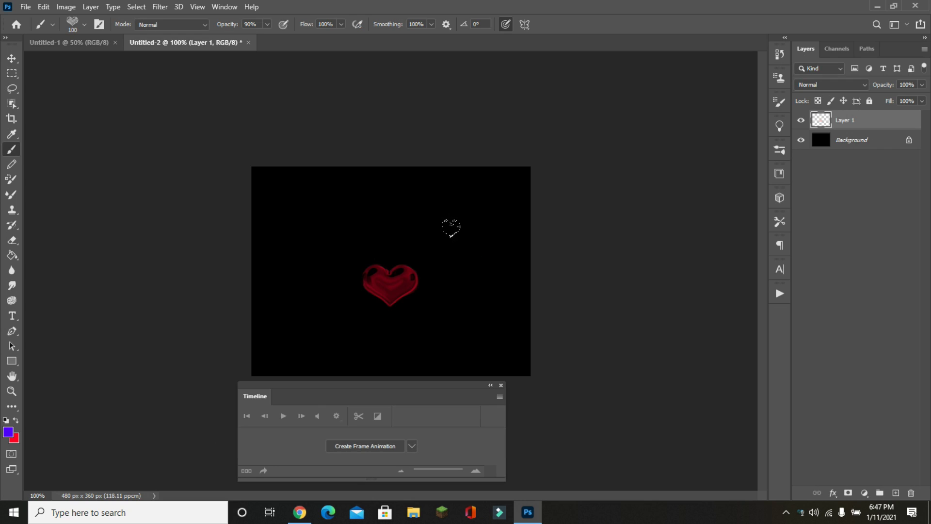
Stamp a purple heart at brush size 125 on new Layer 2 over the red one
{"action": "left_click", "coordinate": [895, 493]}
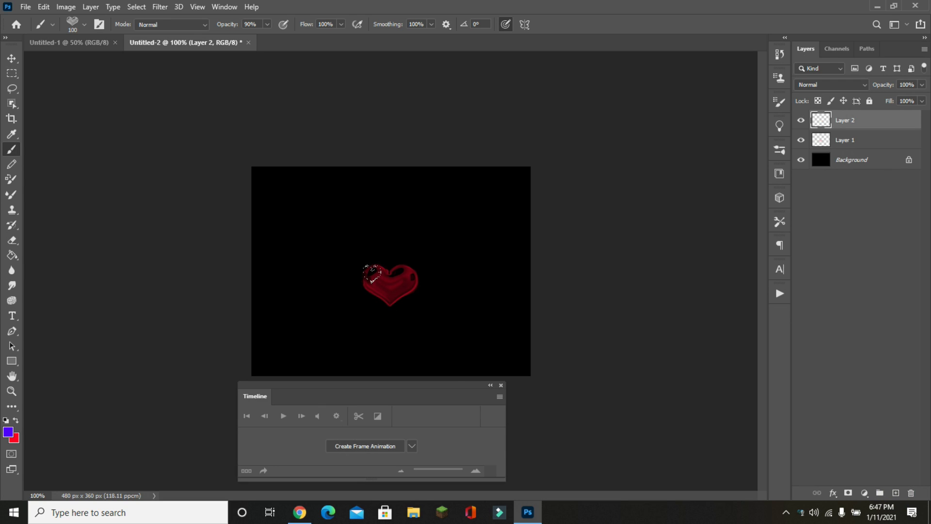
{"action": "key", "text": "bracketright"}
{"action": "left_click", "coordinate": [389, 284]}
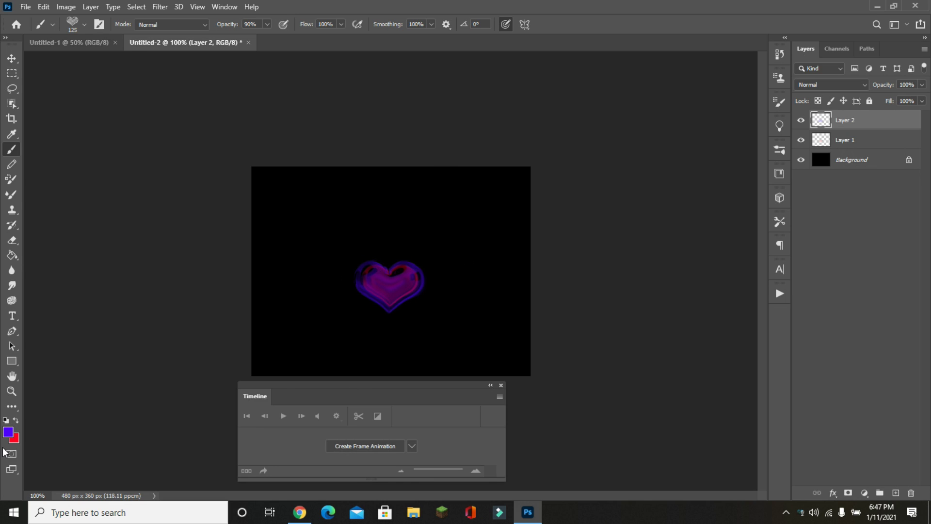
Switch to cyan 02f8fb and stamp a size-150 heart on new Layer 3
{"action": "left_click", "coordinate": [8, 431]}
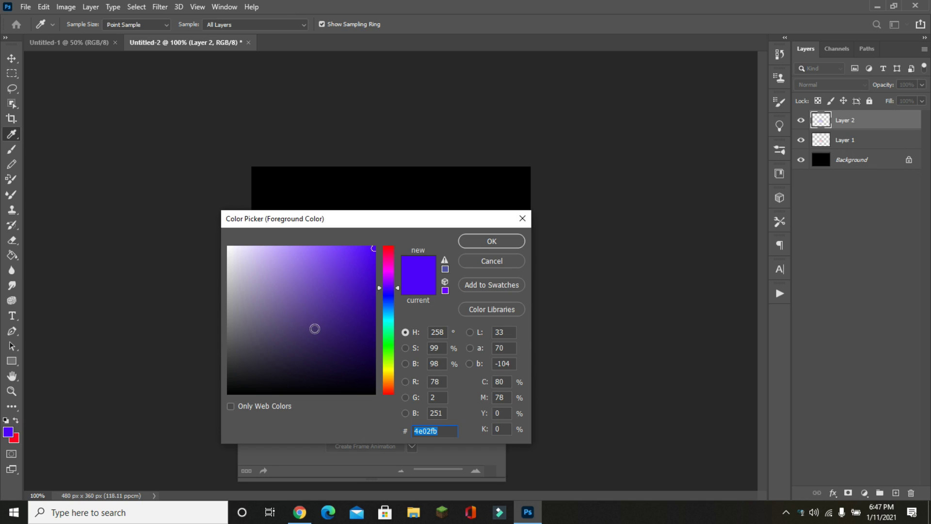
{"action": "left_click", "coordinate": [388, 320]}
{"action": "left_click", "coordinate": [491, 241]}
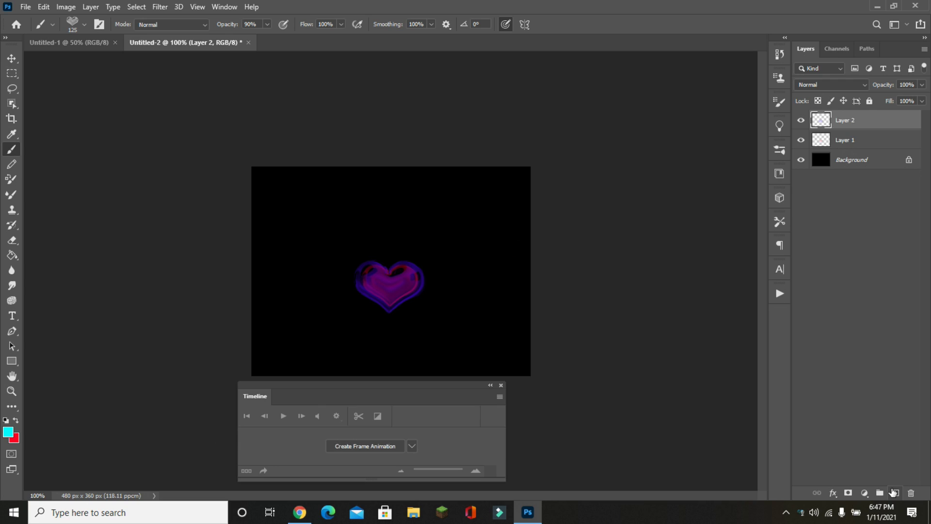
{"action": "left_click", "coordinate": [894, 493]}
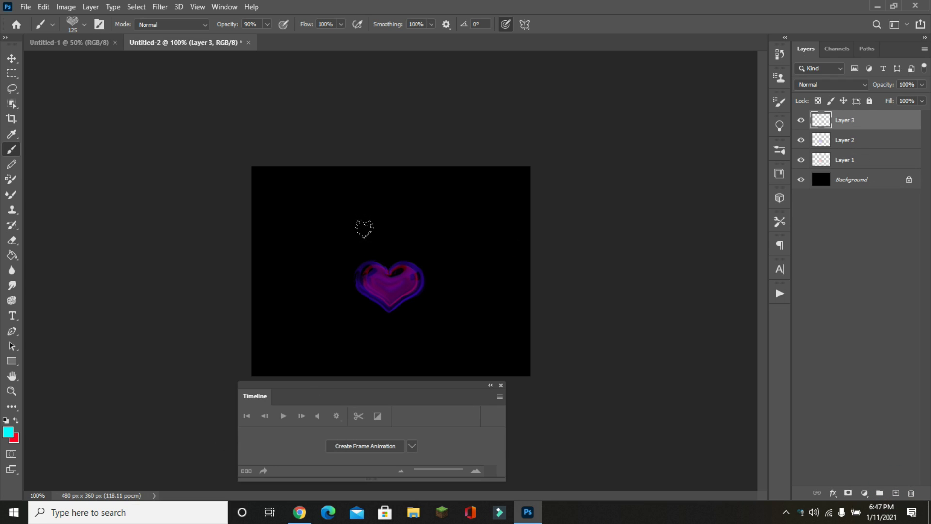
{"action": "key", "text": "bracketright"}
{"action": "left_click", "coordinate": [357, 263]}
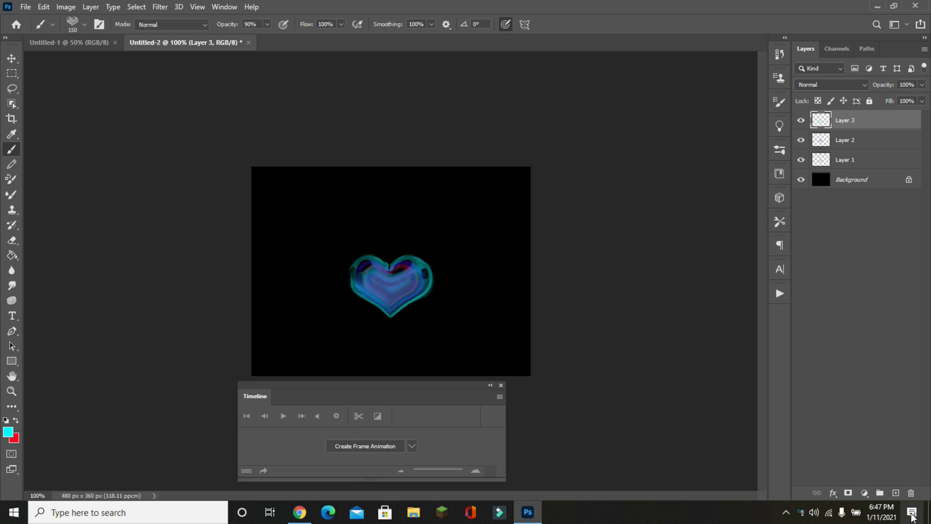
Stamp a lime-green 94fb02 heart at brush size 175 on new Layer 4 over the cyan one
{"action": "left_click", "coordinate": [894, 492]}
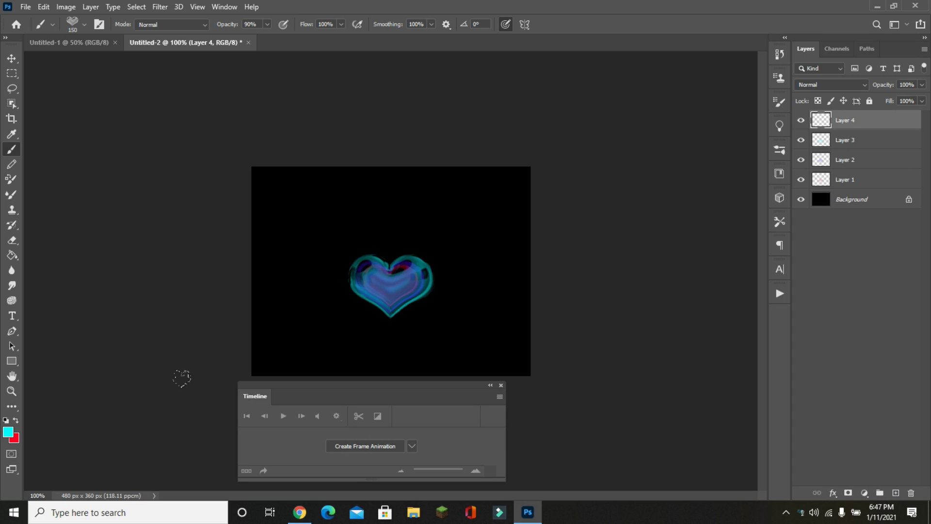
{"action": "left_click", "coordinate": [13, 433]}
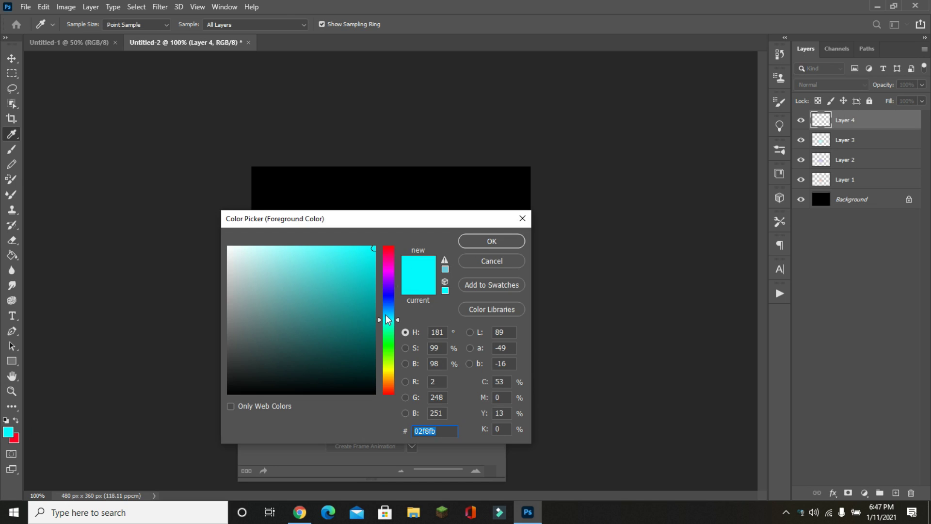
{"action": "left_click", "coordinate": [391, 360]}
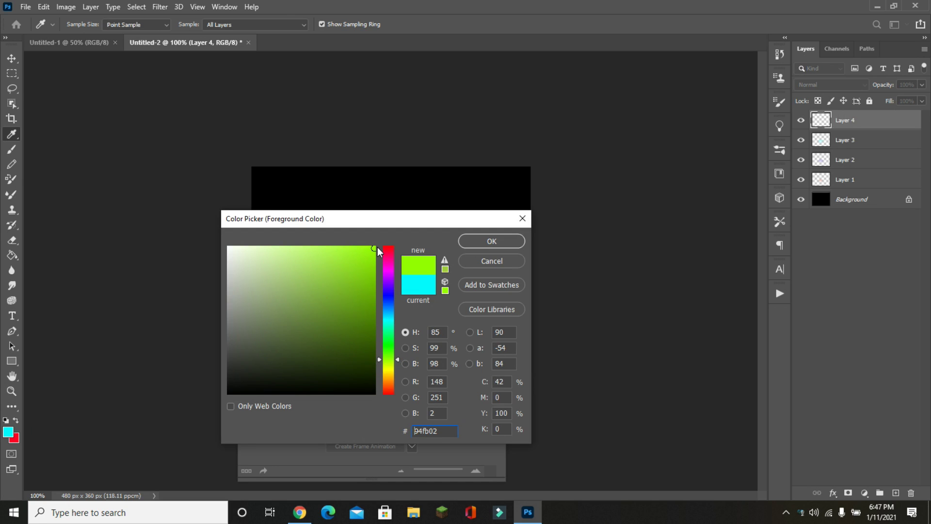
{"action": "left_click", "coordinate": [490, 241]}
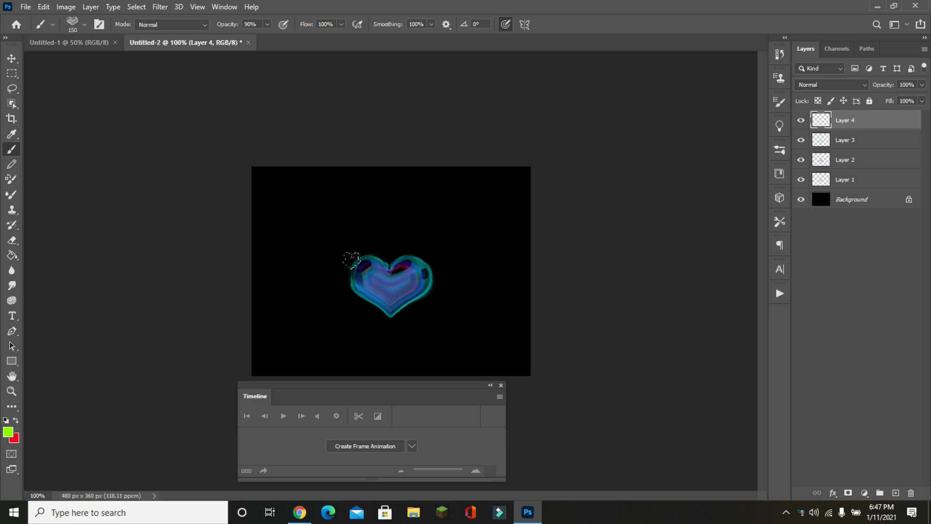
{"action": "key", "text": "bracketright"}
{"action": "left_click", "coordinate": [391, 283]}
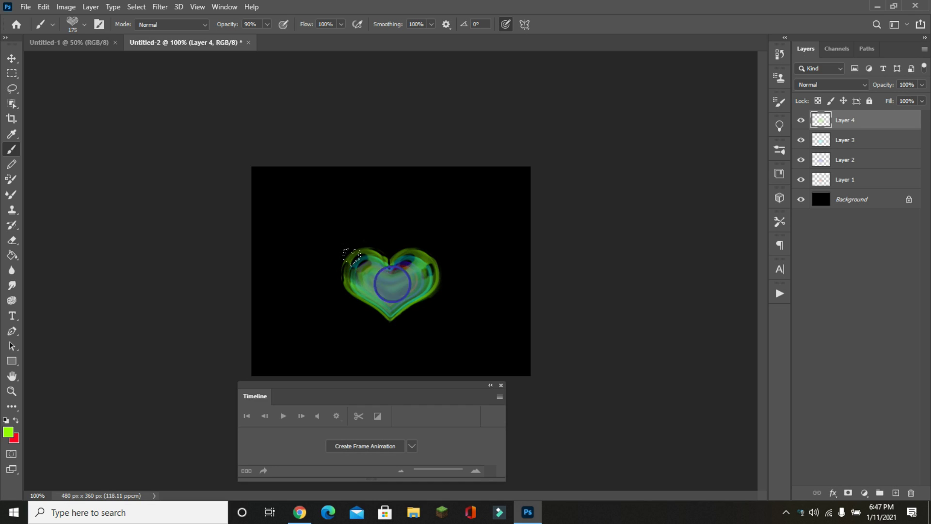
Add Layer 5 and set the foreground colour to an orange shade
{"action": "left_click", "coordinate": [888, 493]}
{"action": "left_click", "coordinate": [7, 431]}
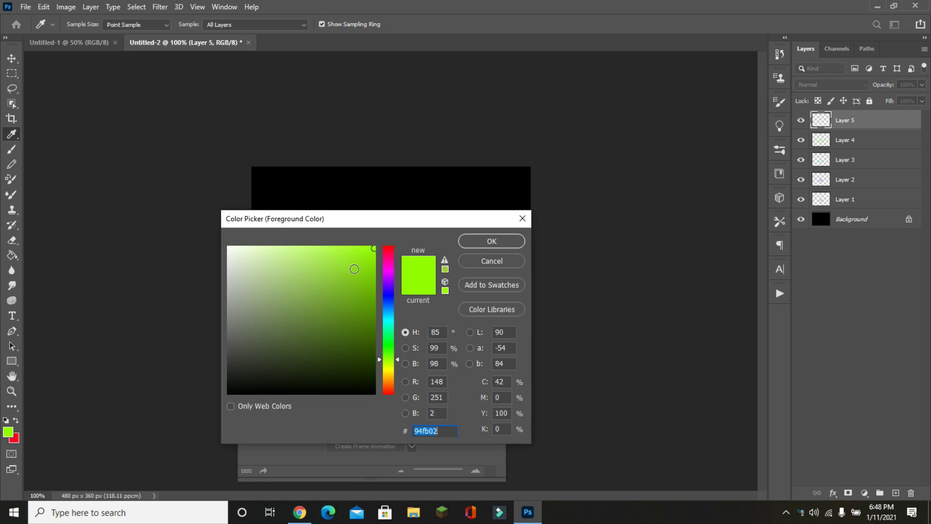
{"action": "left_click", "coordinate": [386, 382]}
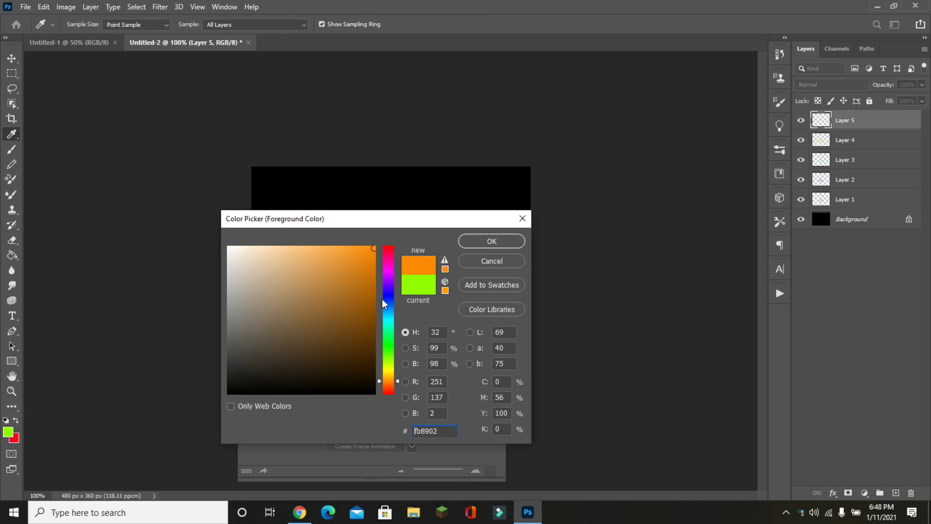
{"action": "left_click", "coordinate": [350, 275]}
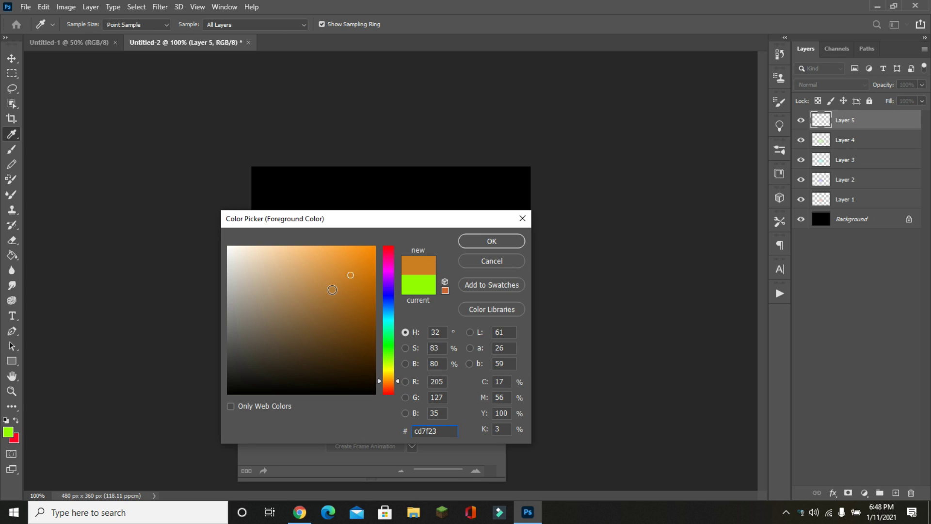
{"action": "left_click", "coordinate": [344, 269]}
{"action": "left_click", "coordinate": [343, 278]}
{"action": "left_click", "coordinate": [485, 241]}
Stamp an orange heart at brush size 200 over the other hearts, redoing the placement once
{"action": "key", "text": "b"}
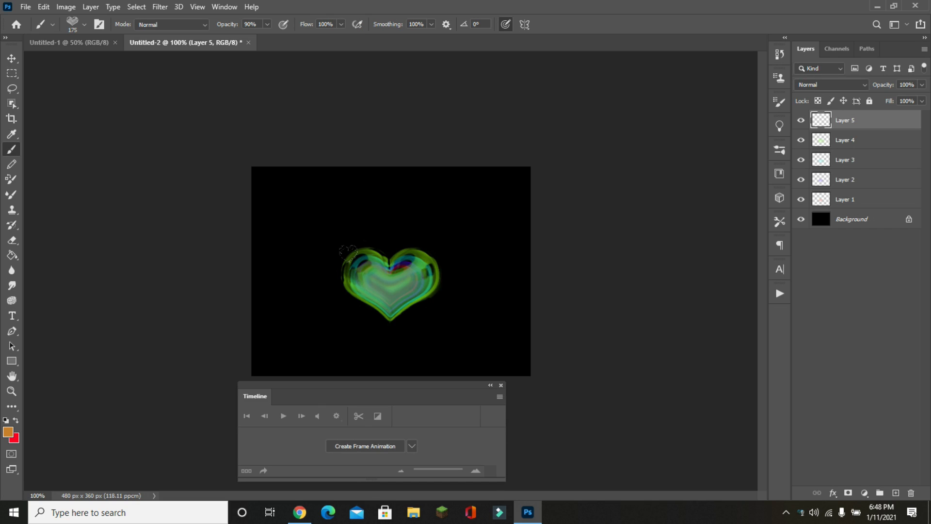
{"action": "key", "text": "bracketright"}
{"action": "left_click", "coordinate": [390, 282]}
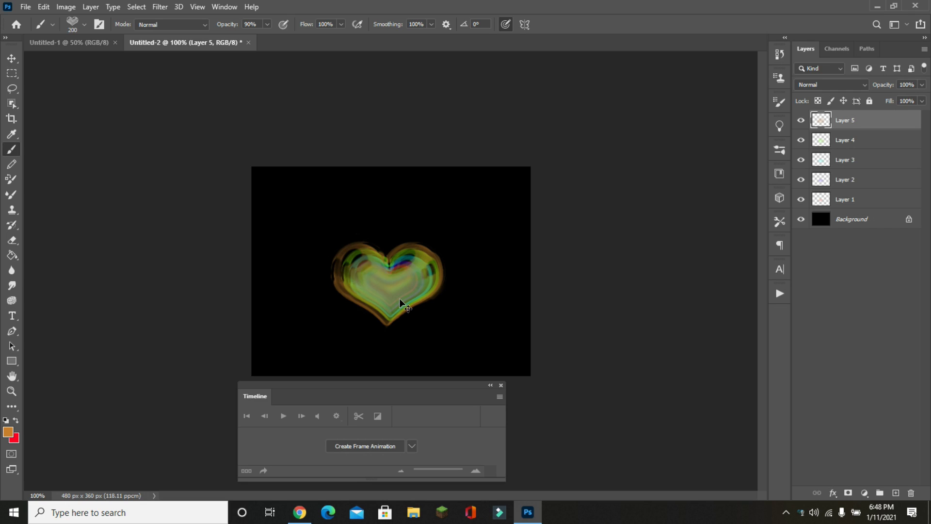
{"action": "key", "text": "ctrl+z"}
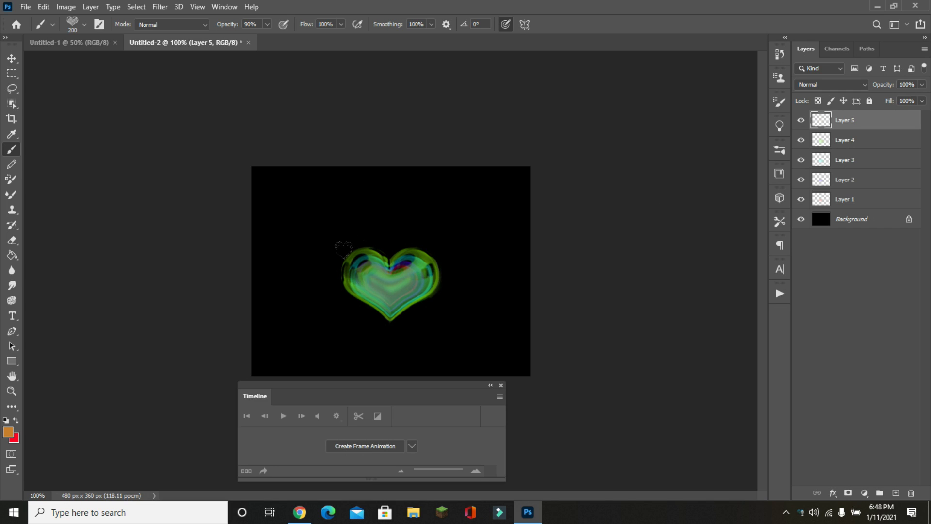
{"action": "left_click", "coordinate": [393, 283]}
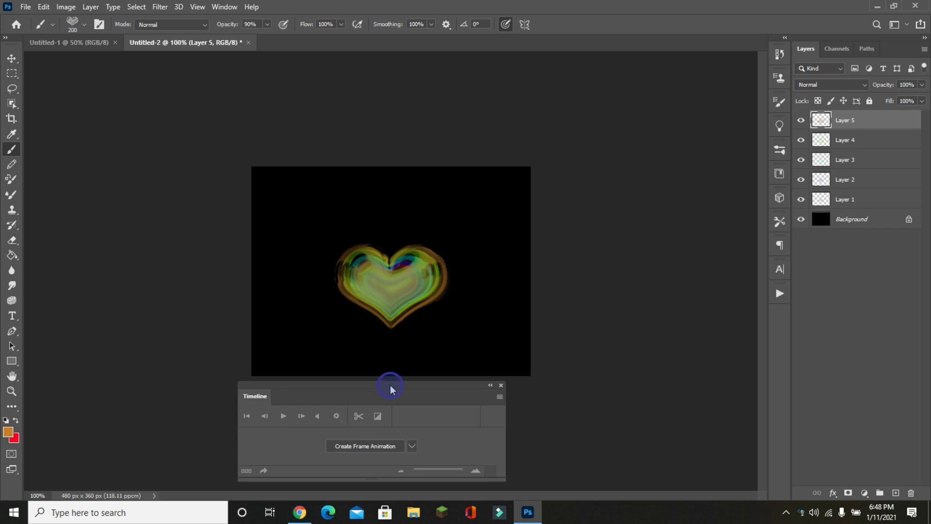
Create a frame animation in the Timeline with the first frame set to no delay
{"action": "left_click_drag", "start_coordinate": [390, 385], "coordinate": [391, 363]}
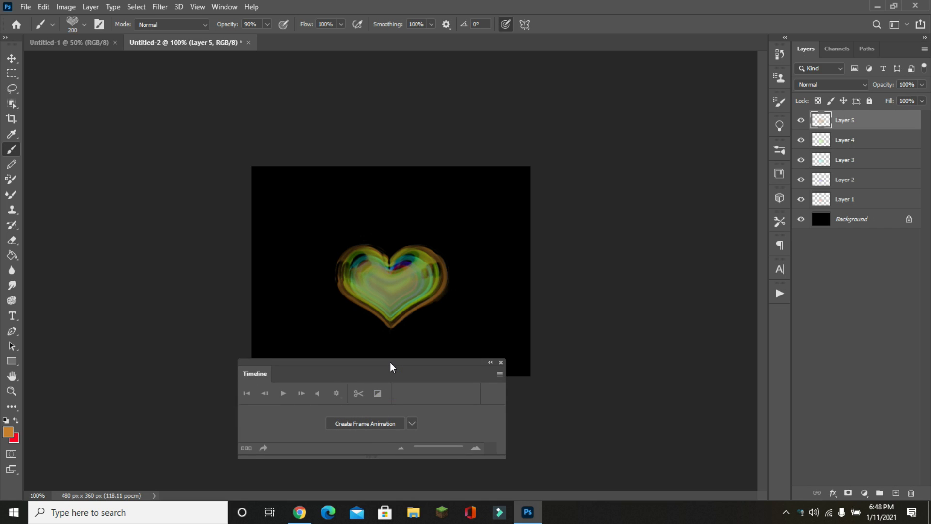
{"action": "left_click", "coordinate": [379, 423]}
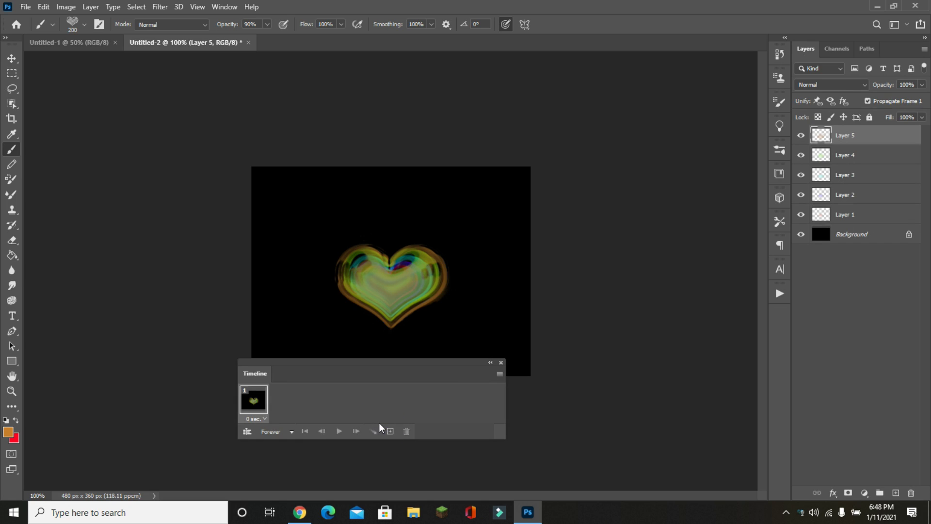
{"action": "left_click", "coordinate": [258, 419]}
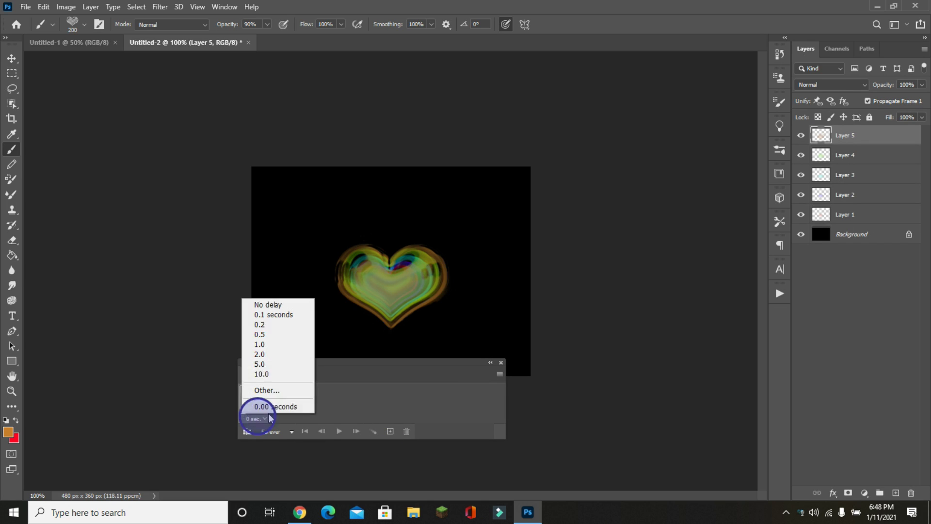
{"action": "left_click", "coordinate": [290, 303]}
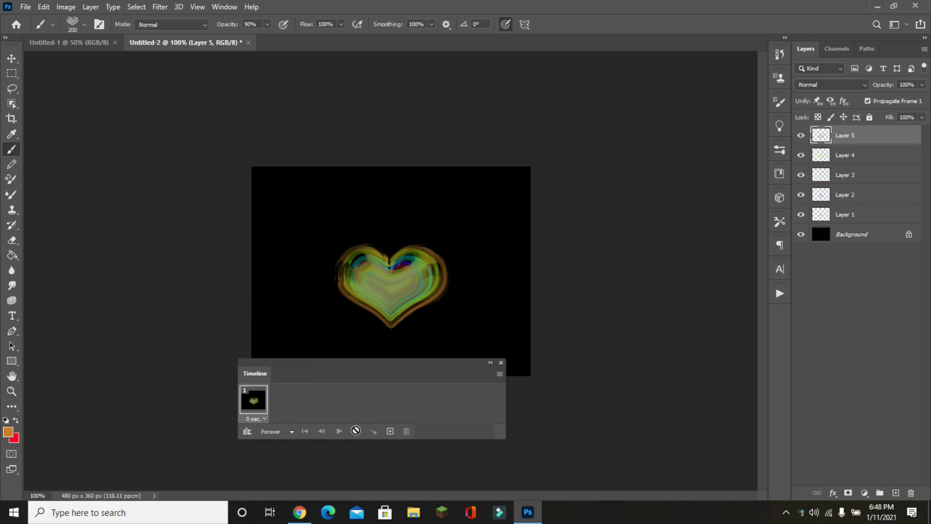
Duplicate the frame four times for five frames, then reselect frame 1
{"action": "left_click", "coordinate": [390, 431]}
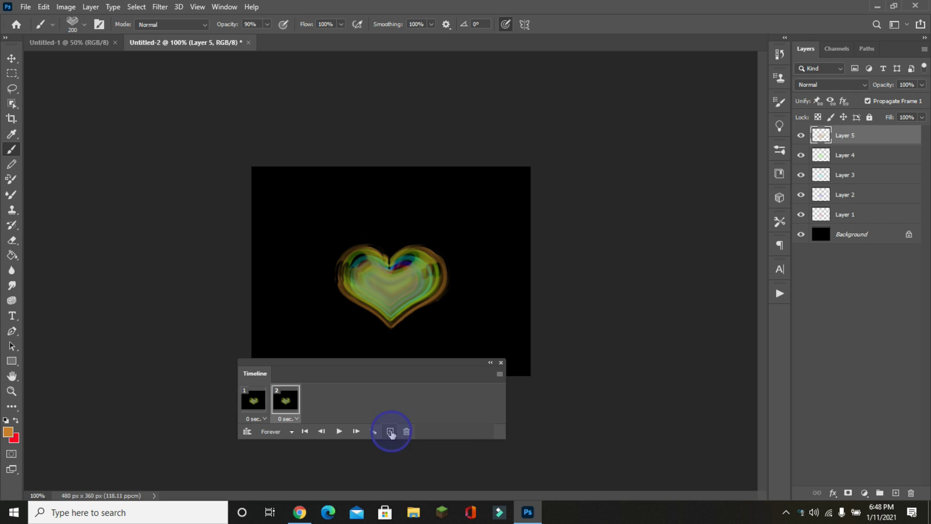
{"action": "left_click", "coordinate": [390, 432]}
{"action": "left_click", "coordinate": [390, 431]}
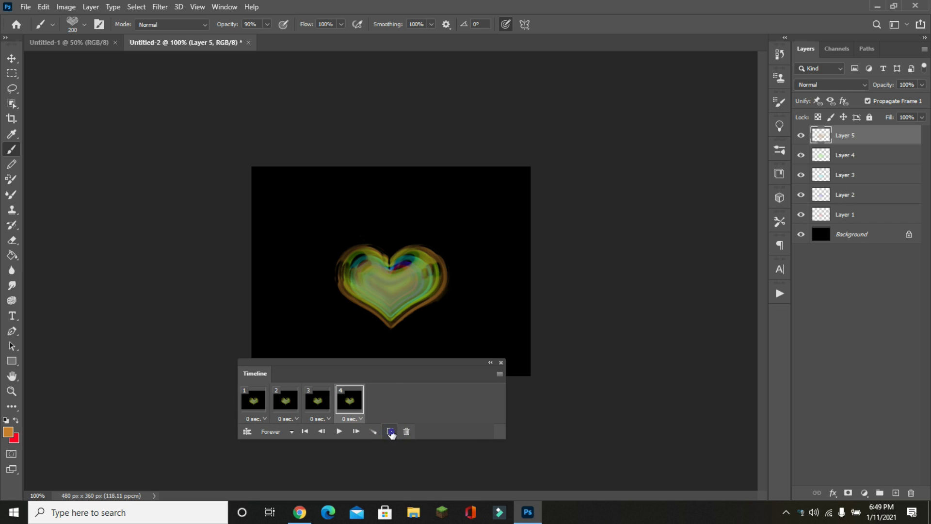
{"action": "left_click", "coordinate": [390, 431]}
{"action": "left_click", "coordinate": [264, 410]}
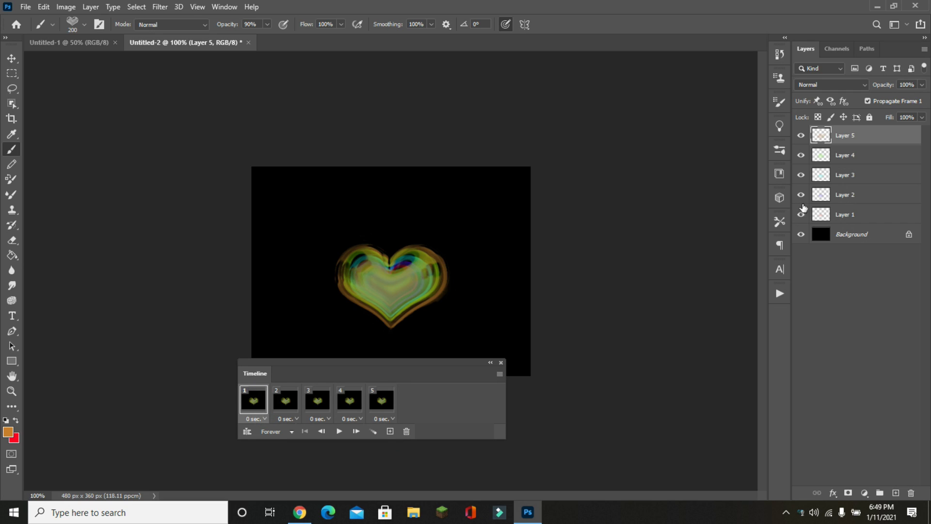
Set layer visibility so frame 1 shows red, frame 2 purple and frame 3 cyan
{"action": "left_click_drag", "start_coordinate": [800, 197], "coordinate": [802, 135]}
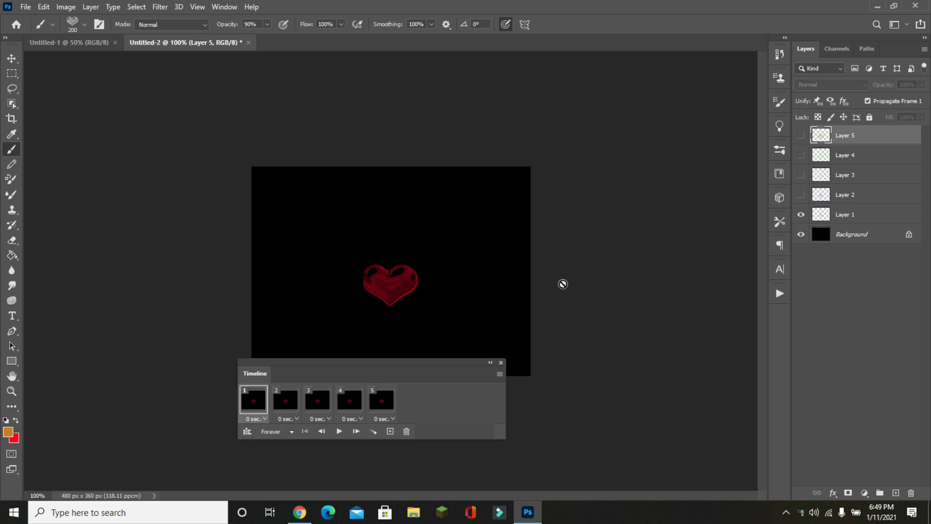
{"action": "left_click", "coordinate": [288, 397]}
{"action": "left_click", "coordinate": [799, 193]}
{"action": "left_click", "coordinate": [316, 401]}
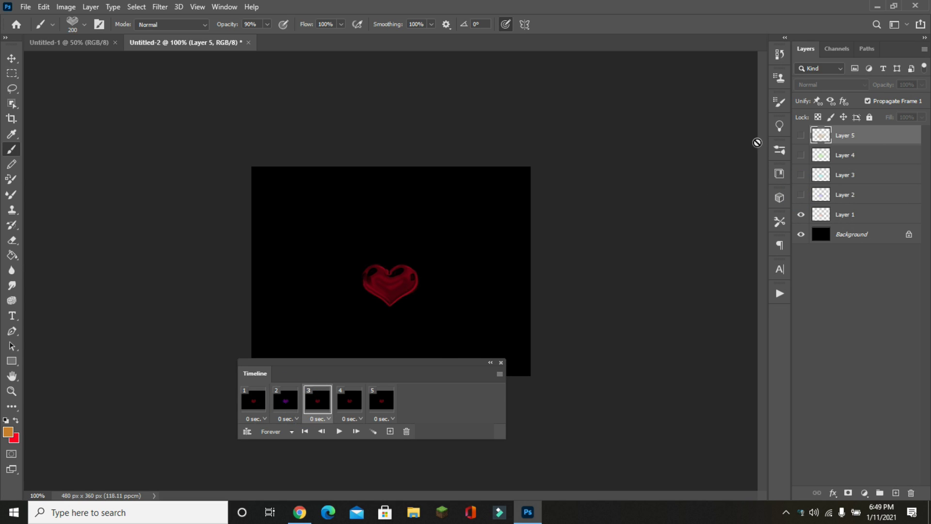
{"action": "left_click", "coordinate": [801, 194]}
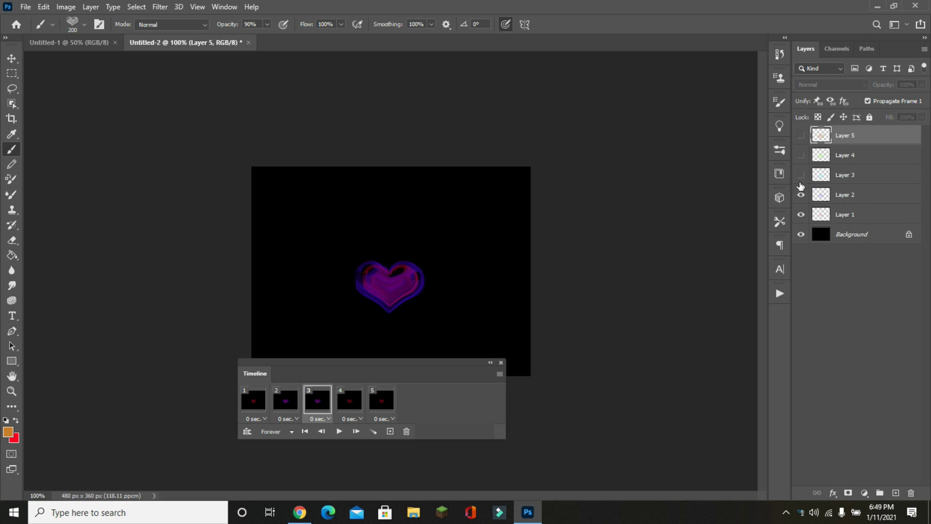
{"action": "left_click", "coordinate": [800, 176]}
Make frame 4 show green and frame 5 orange, then play the animation
{"action": "left_click", "coordinate": [353, 398]}
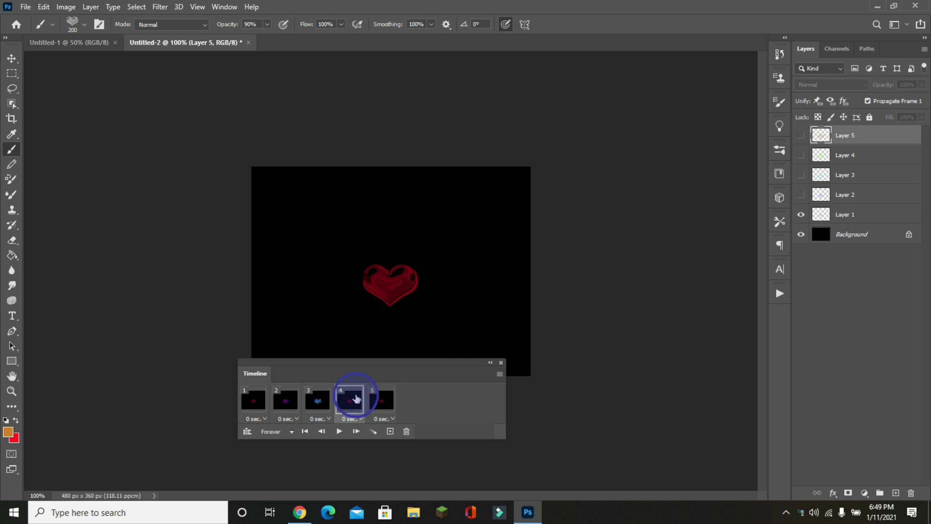
{"action": "left_click", "coordinate": [802, 195]}
{"action": "left_click", "coordinate": [801, 175]}
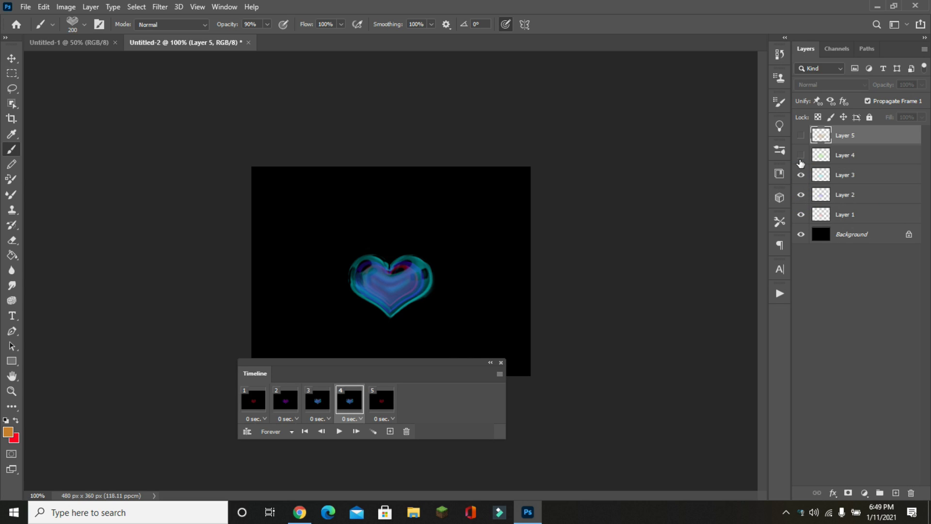
{"action": "left_click", "coordinate": [800, 155]}
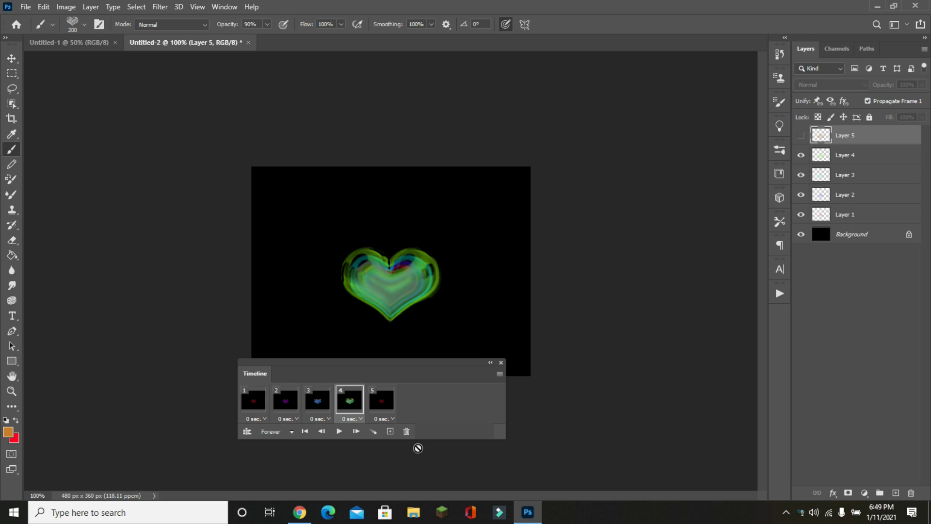
{"action": "left_click", "coordinate": [386, 393]}
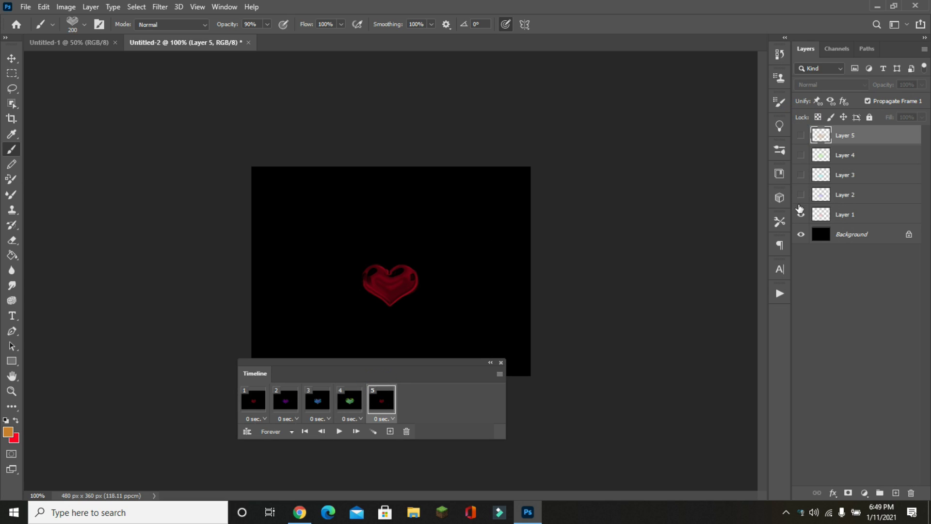
{"action": "left_click_drag", "start_coordinate": [800, 197], "coordinate": [801, 135]}
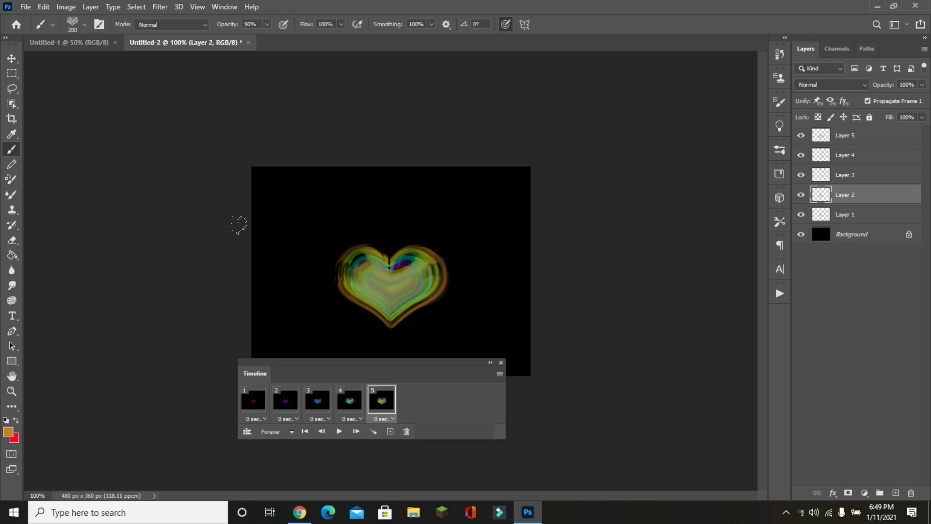
{"action": "left_click", "coordinate": [338, 436]}
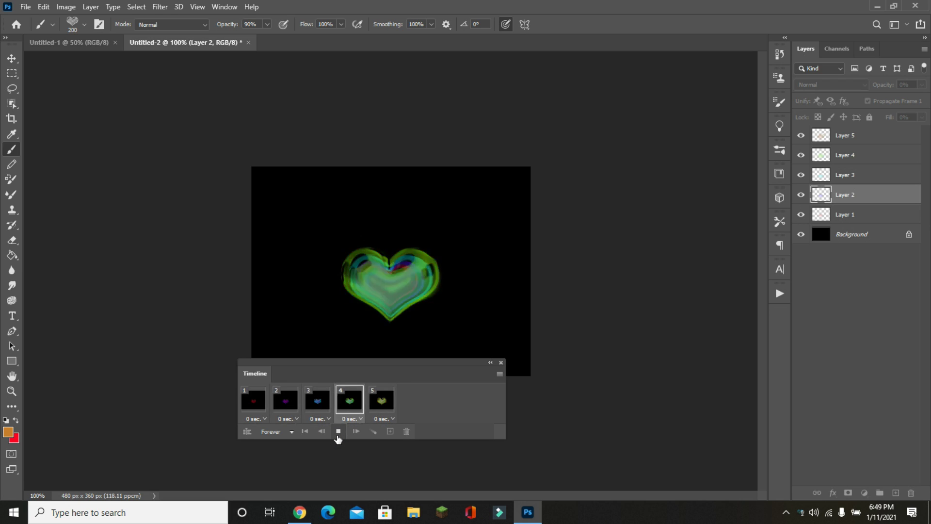